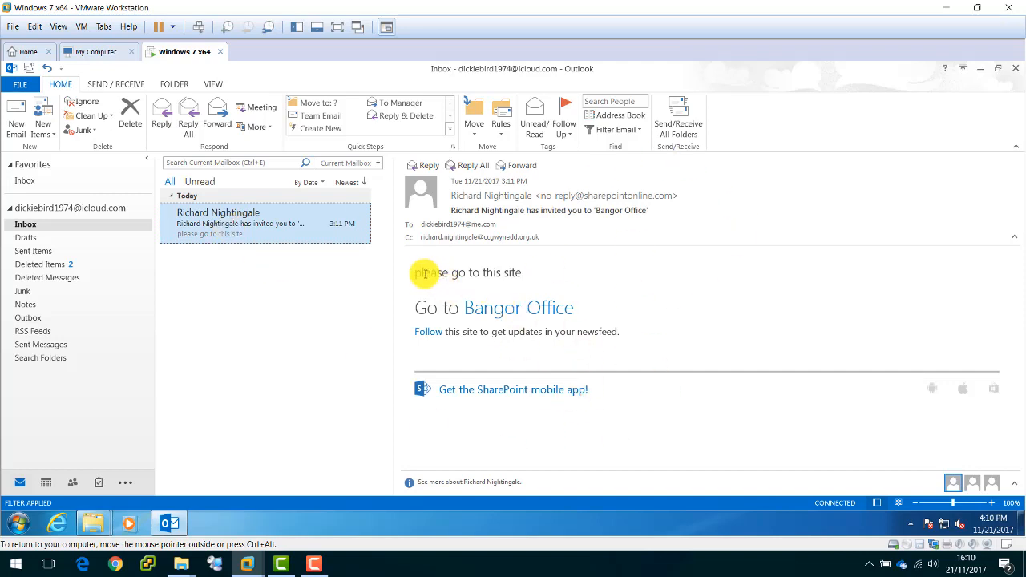
Open the 'Bangor Office' site link from the SharePoint invitation email.
drag(417, 272, 528, 276)
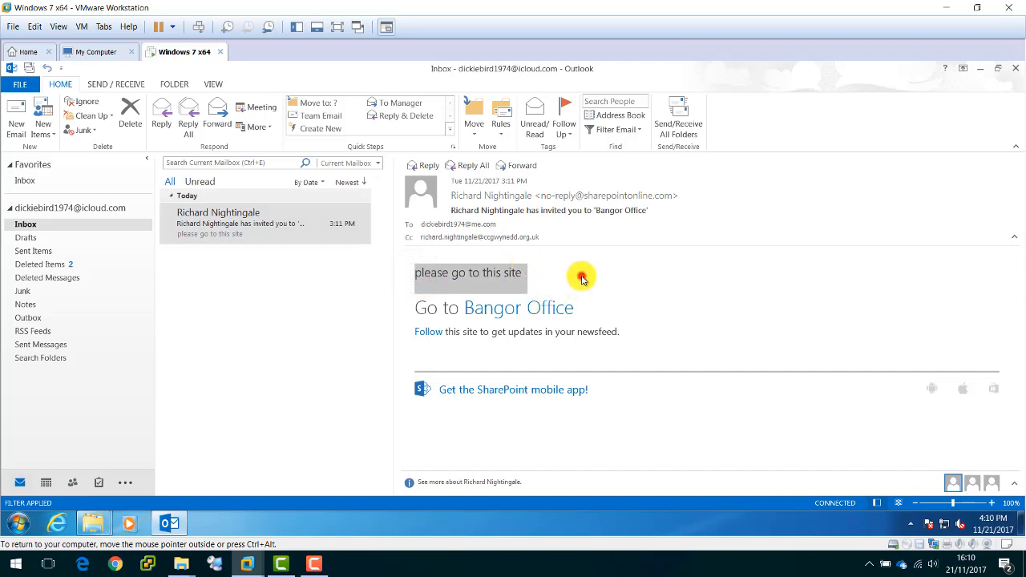
click(579, 276)
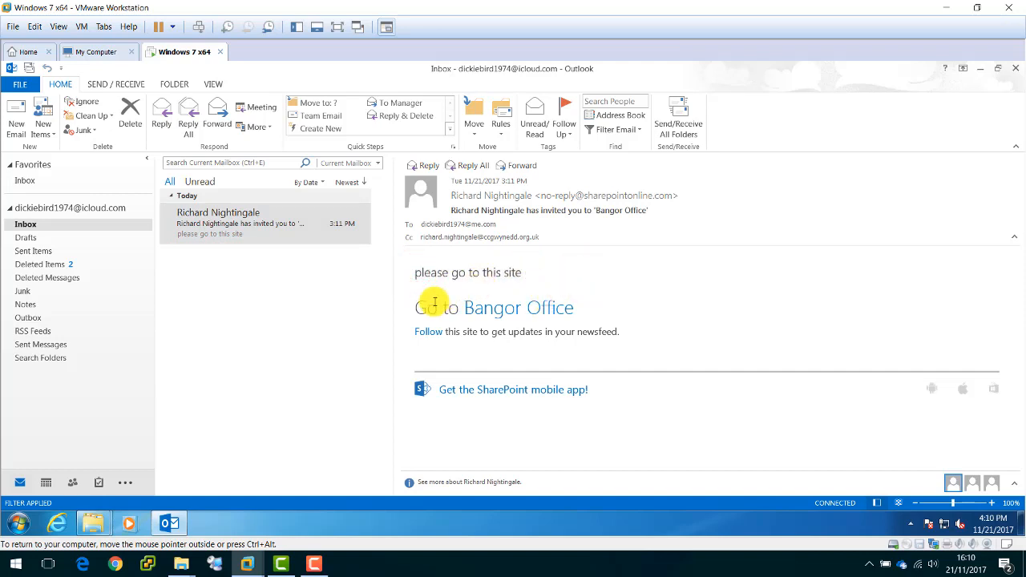
mouse_move(506, 318)
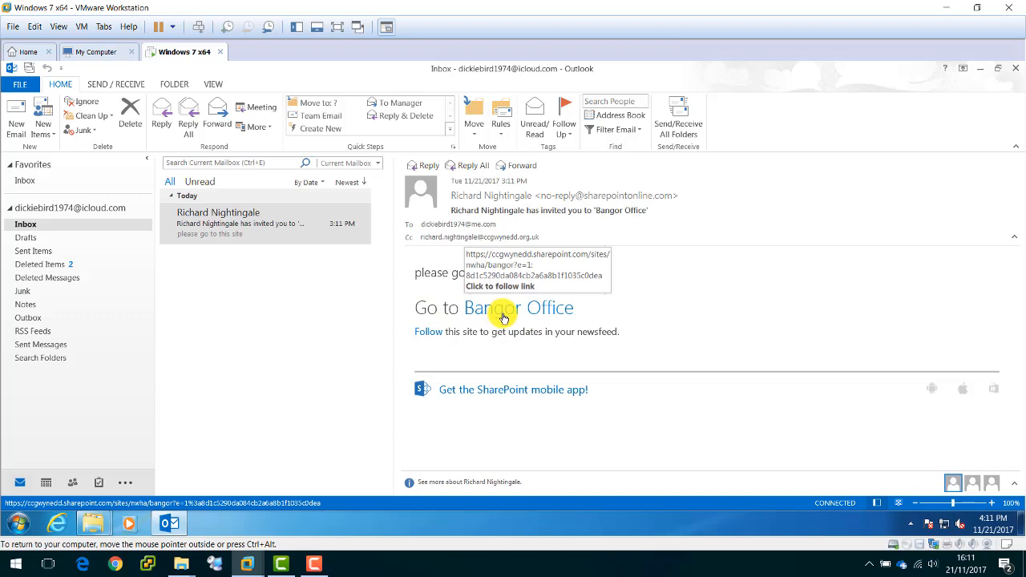
click(503, 318)
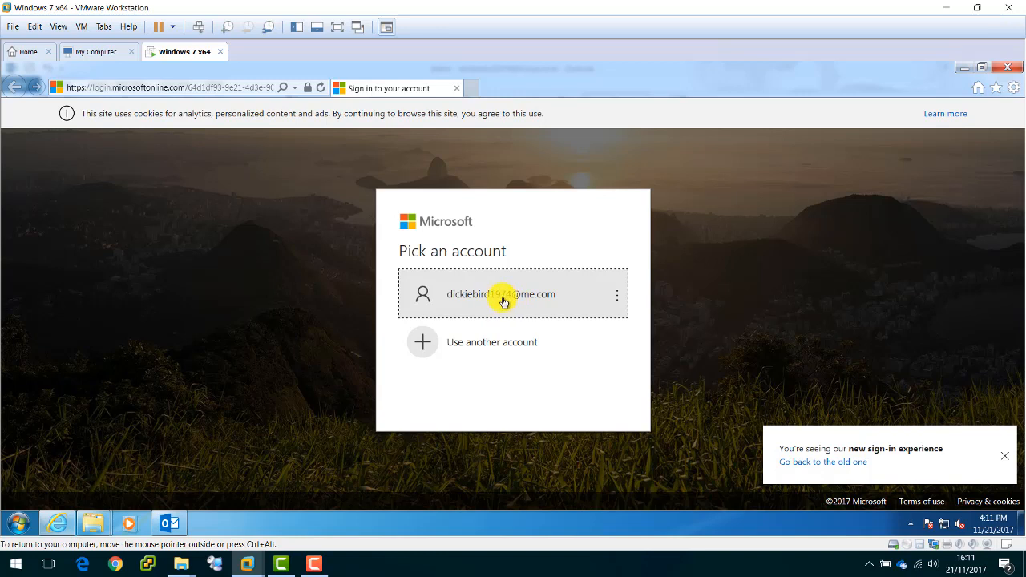
Sign in with the listed Microsoft account and its password.
click(503, 300)
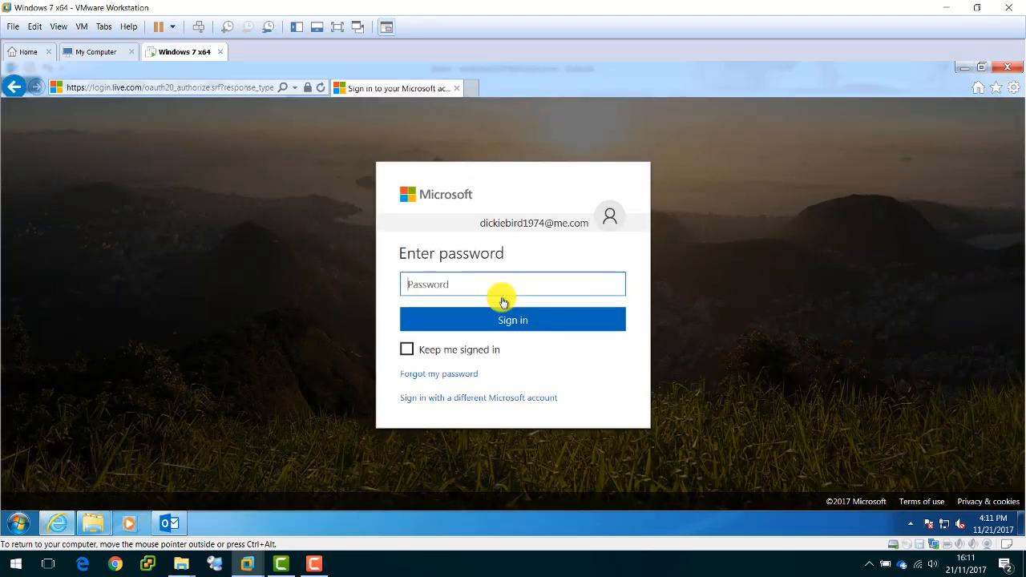
text(●●●●●●●●●●●)
click(510, 320)
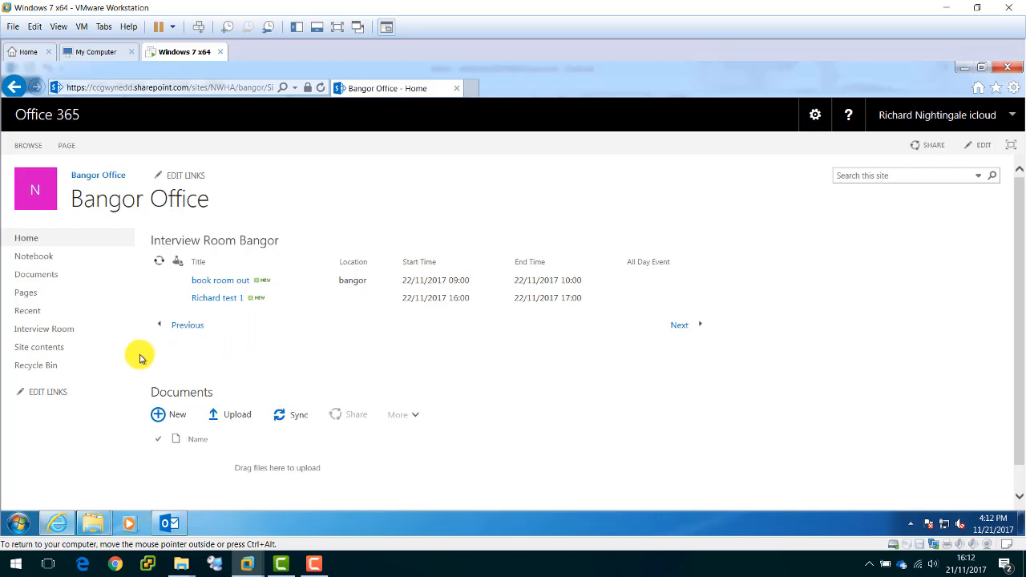
Open the Interview Room calendar from the Bangor Office left navigation.
click(68, 334)
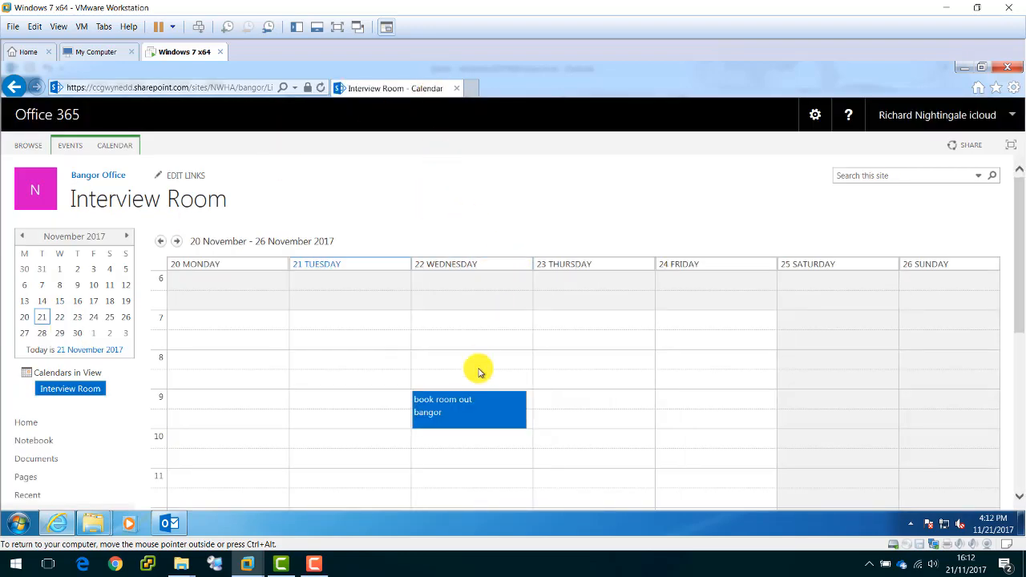
scroll(499, 337, down, 3)
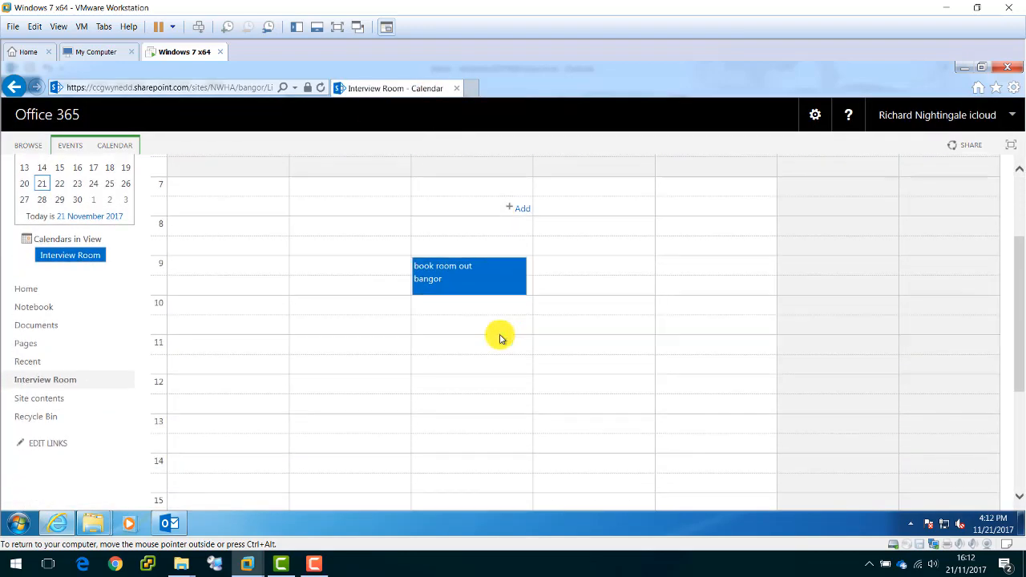
scroll(498, 336, down, 1)
scroll(499, 337, up, 3)
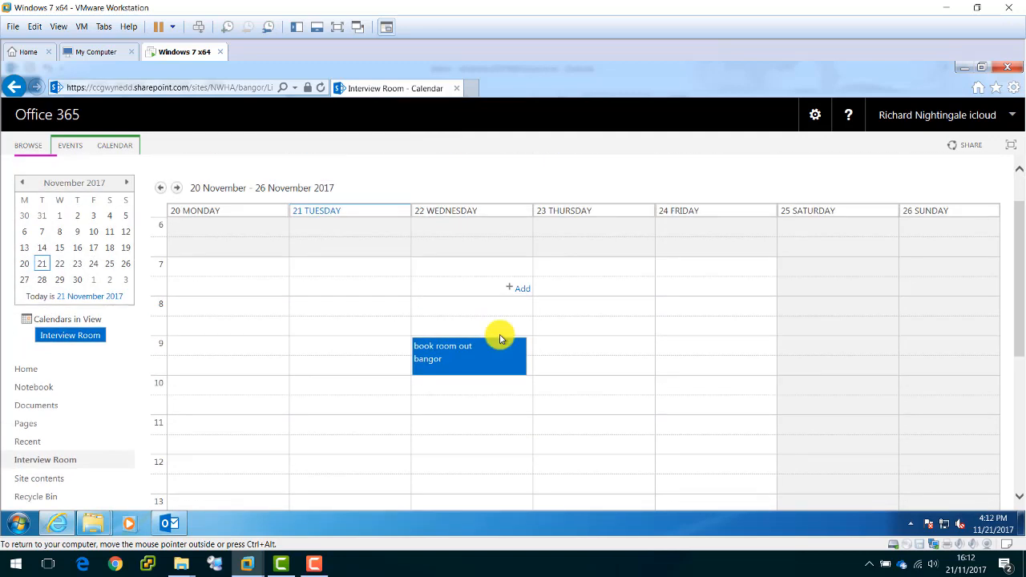
scroll(527, 350, down, 2)
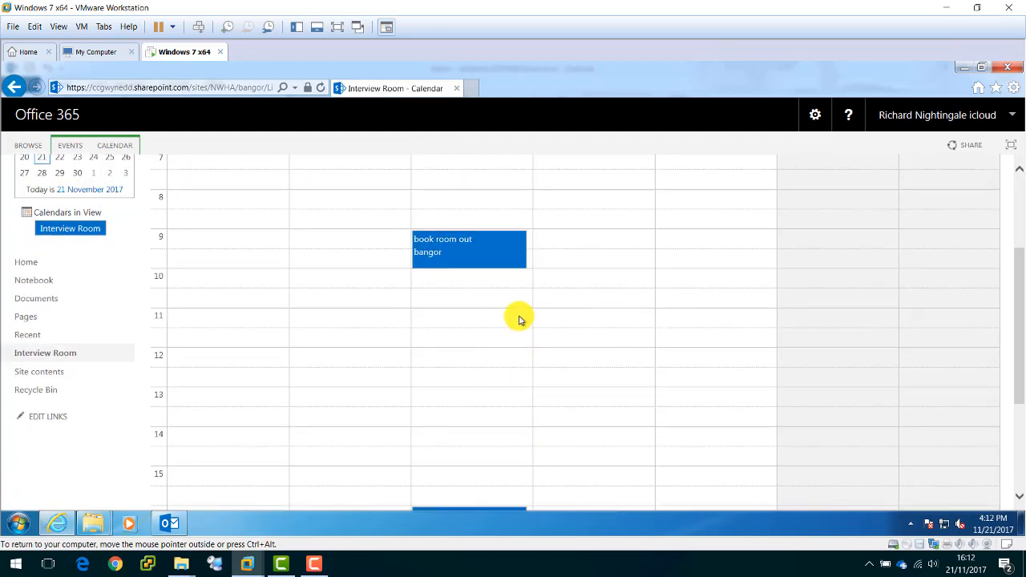
mouse_move(498, 329)
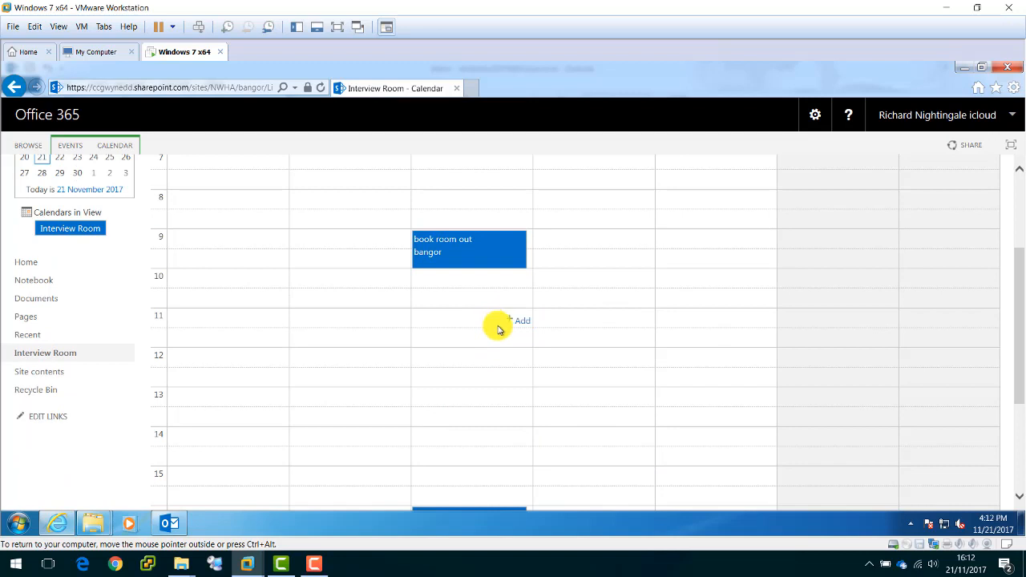
click(523, 322)
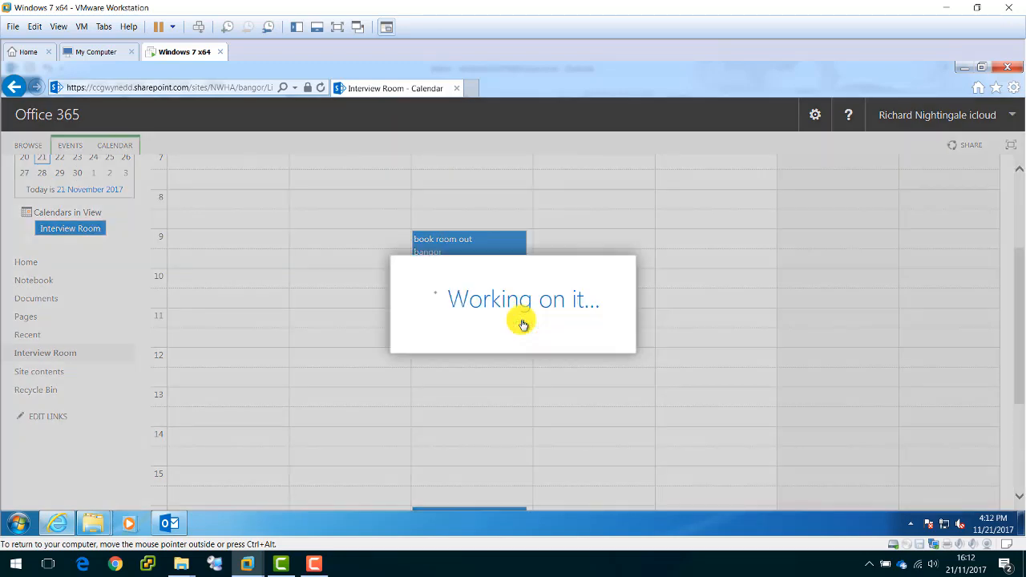
scroll(513, 338, down, 3)
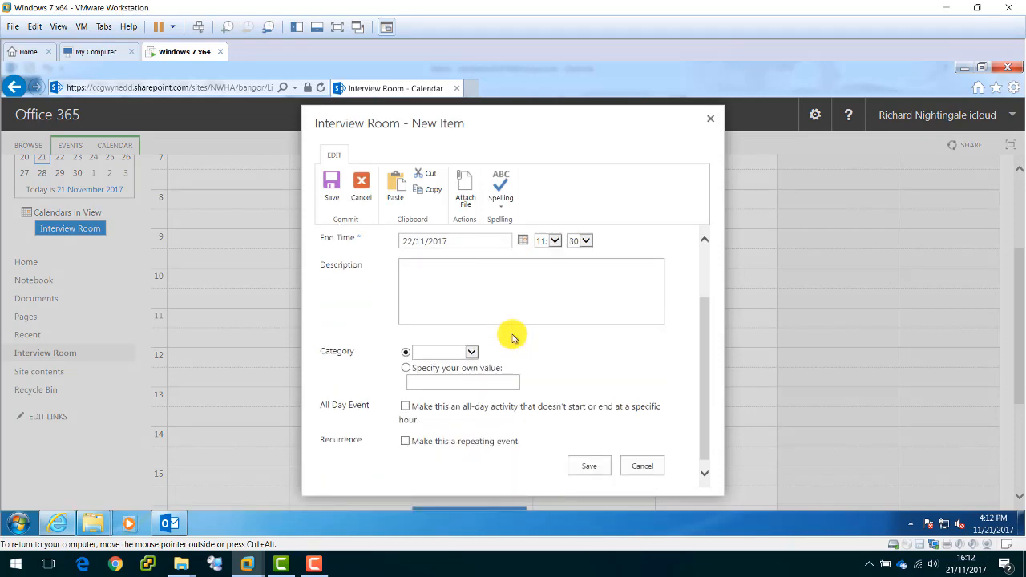
scroll(509, 335, down, 3)
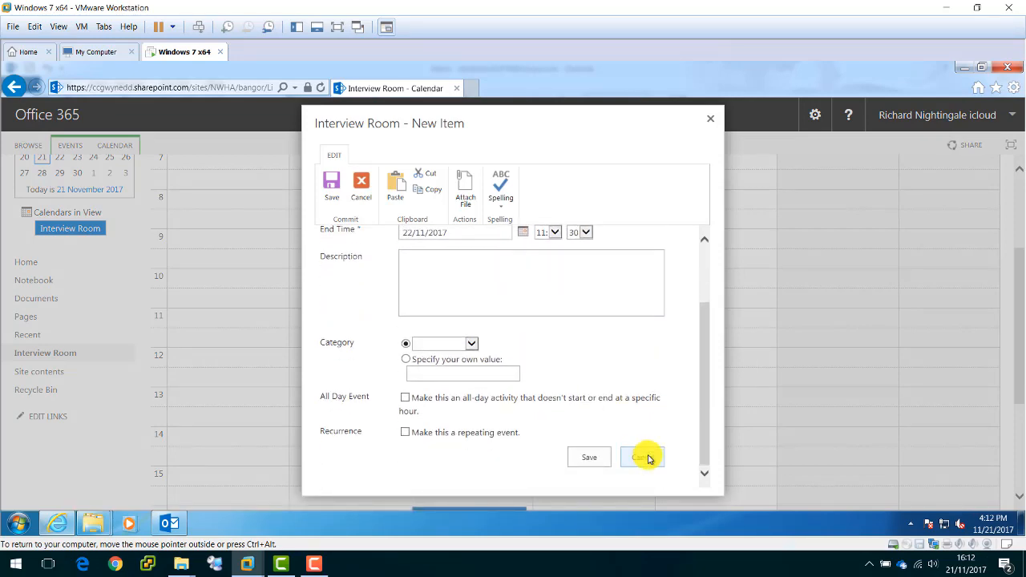
click(648, 458)
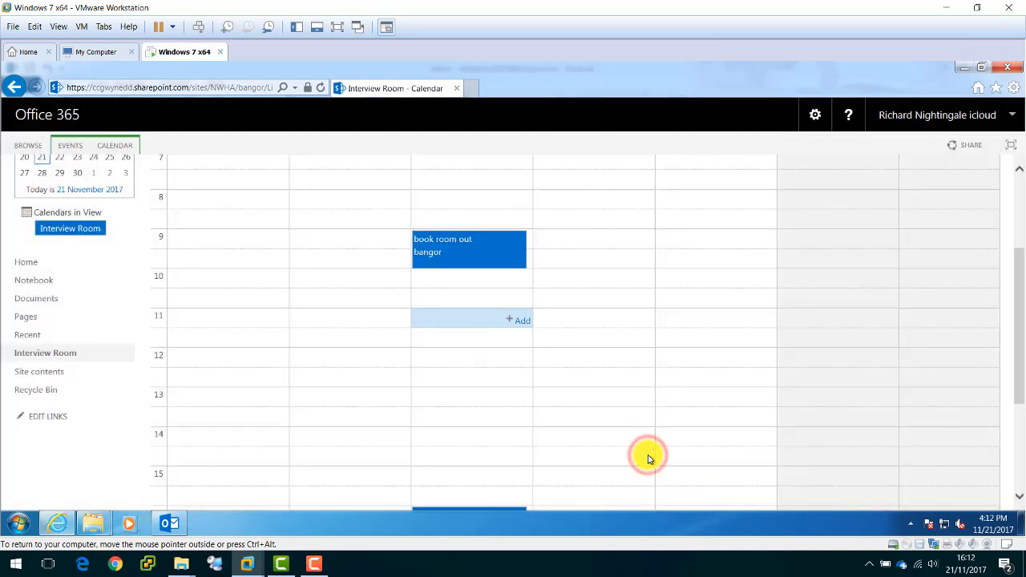
scroll(573, 345, up, 2)
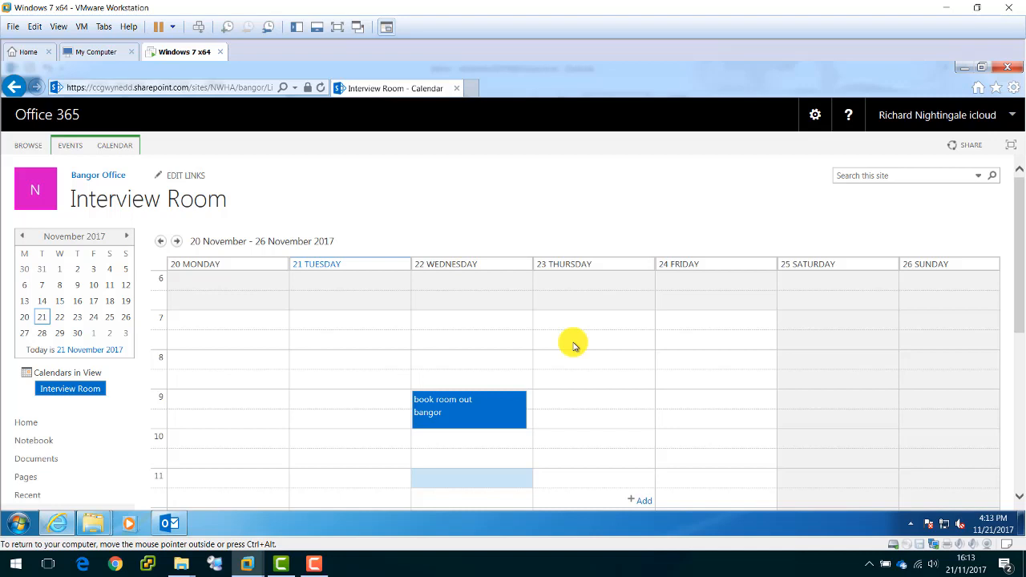
Close the second calendar in Outlook's Calendar view, leaving only the local calendar, and minimize Outlook.
click(171, 525)
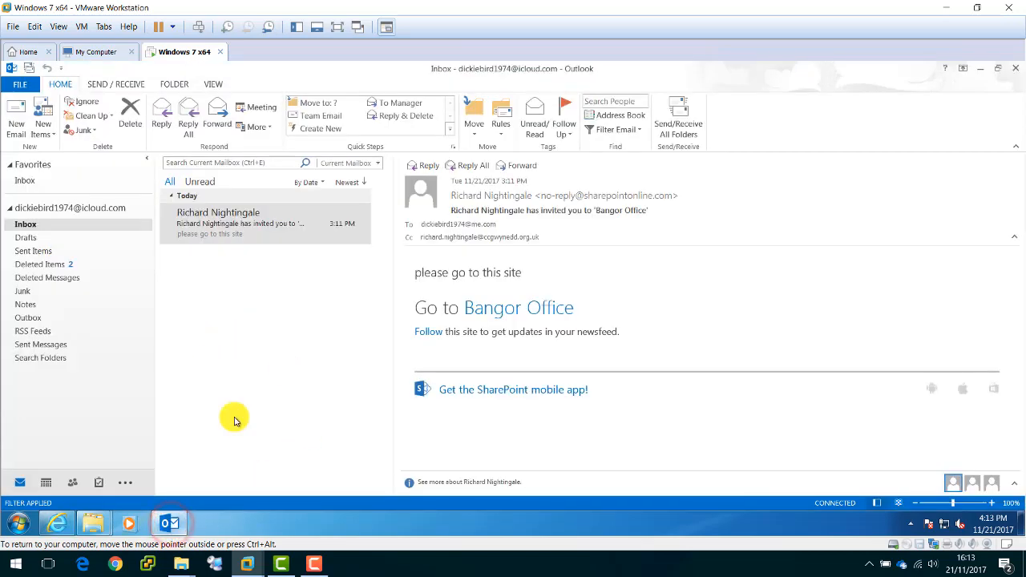
click(43, 485)
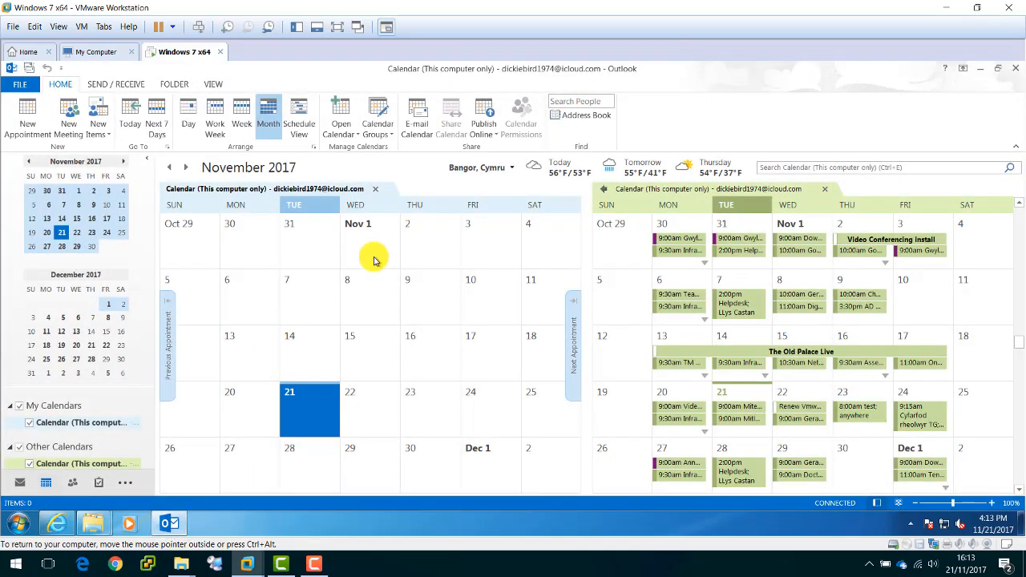
click(827, 190)
click(827, 190)
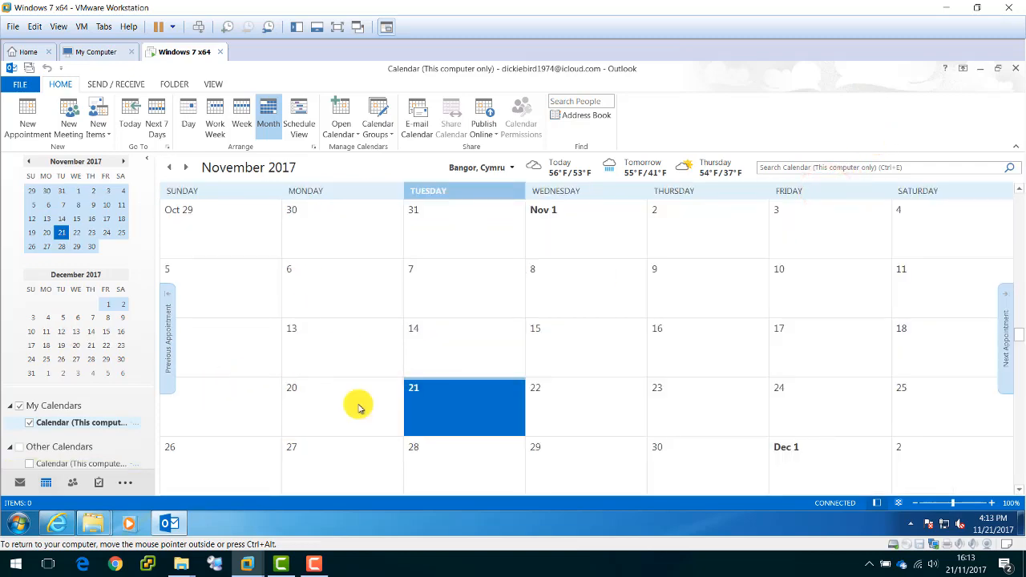
click(981, 69)
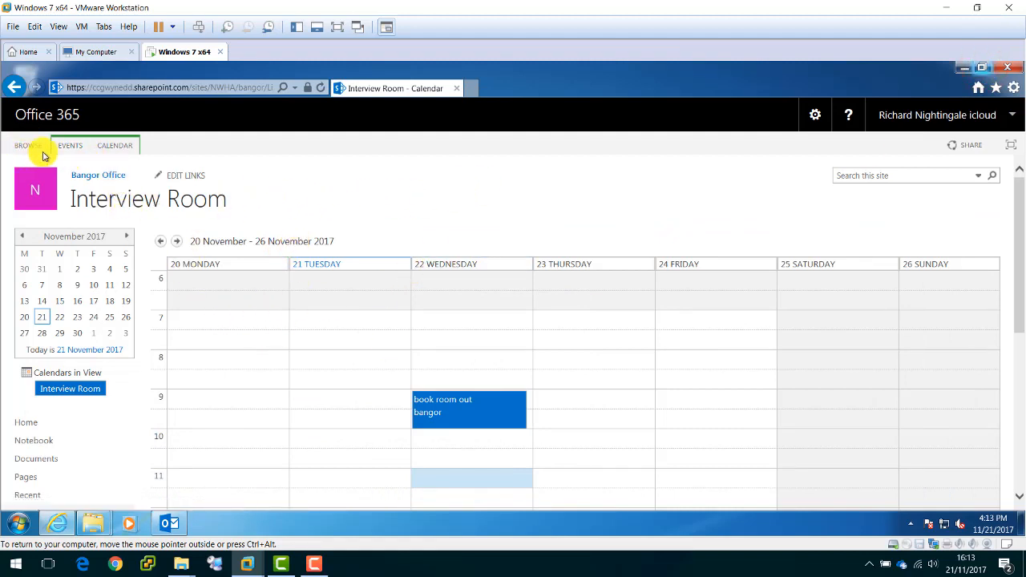
Connect the Interview Room calendar to Outlook, allowing the site and confirming Outlook's prompt.
click(115, 147)
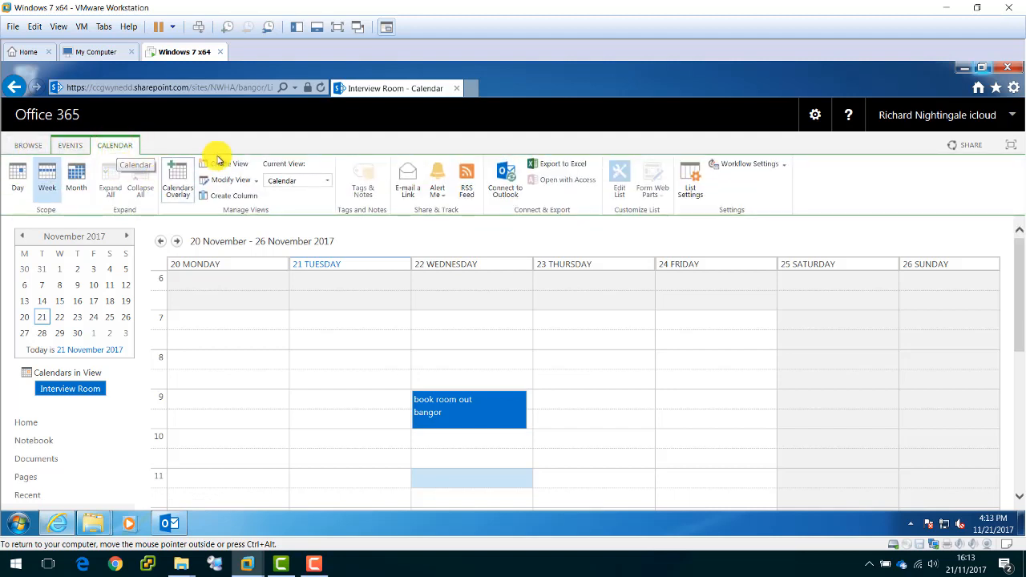
click(513, 178)
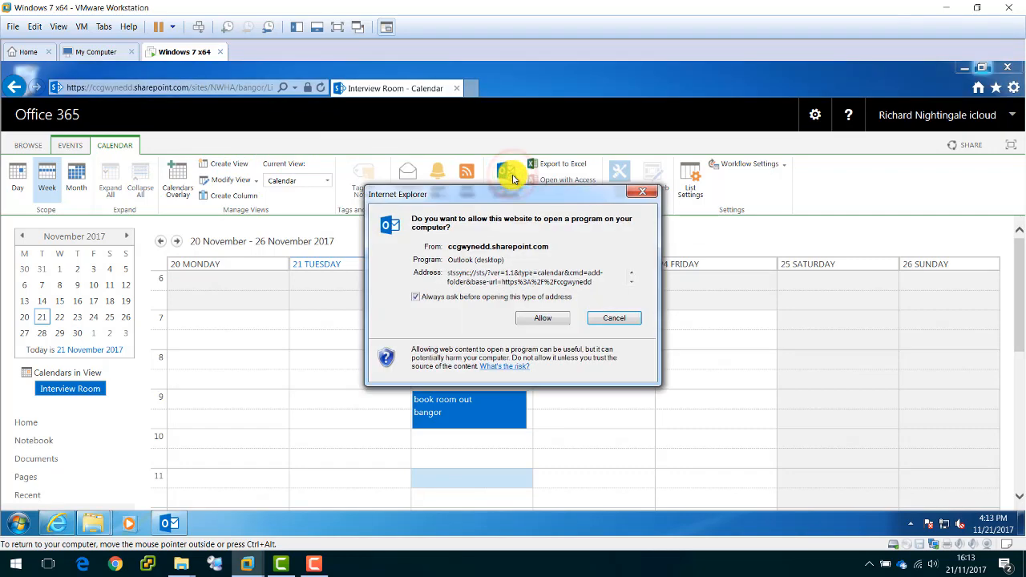
click(552, 321)
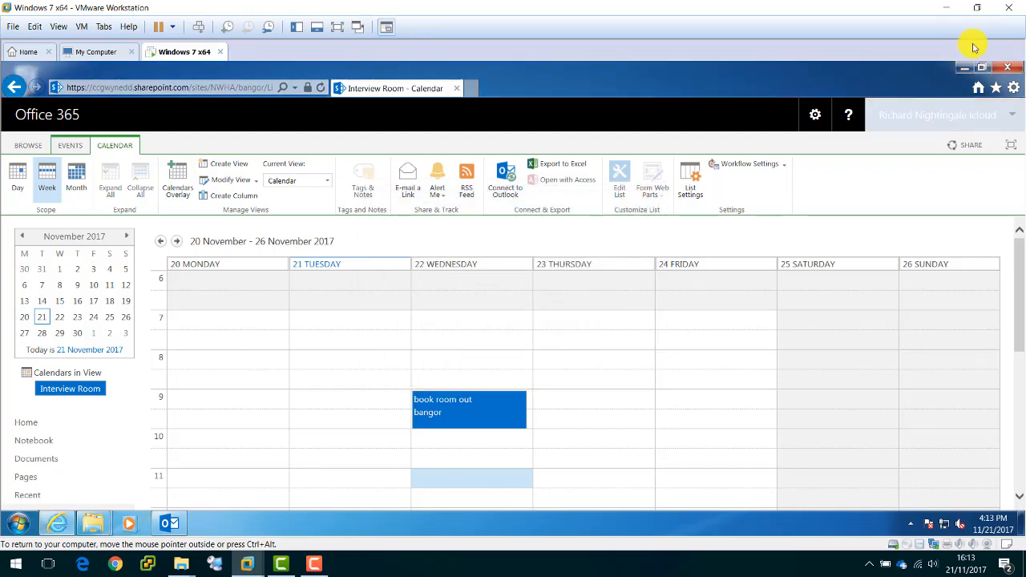
click(964, 68)
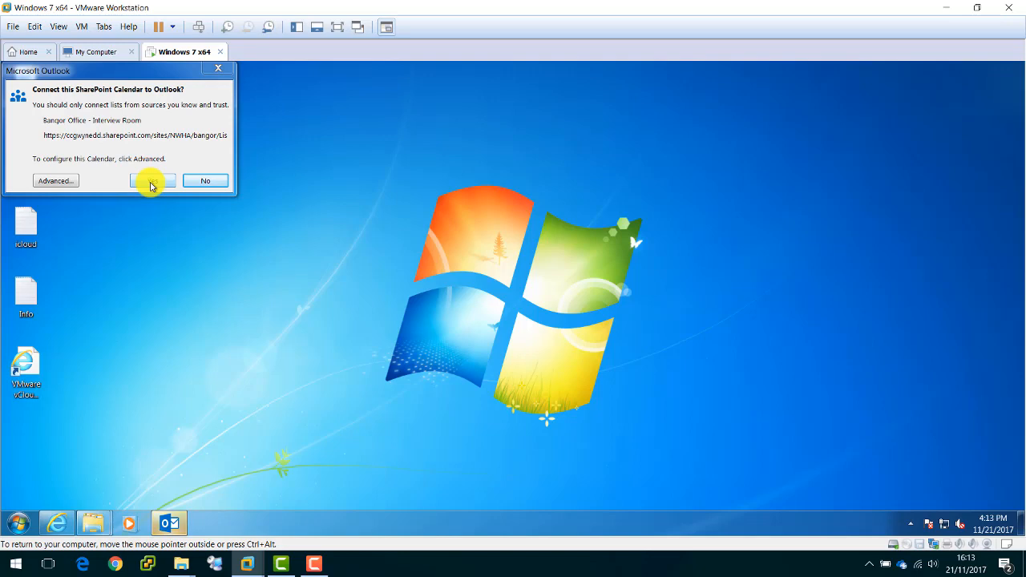
click(149, 184)
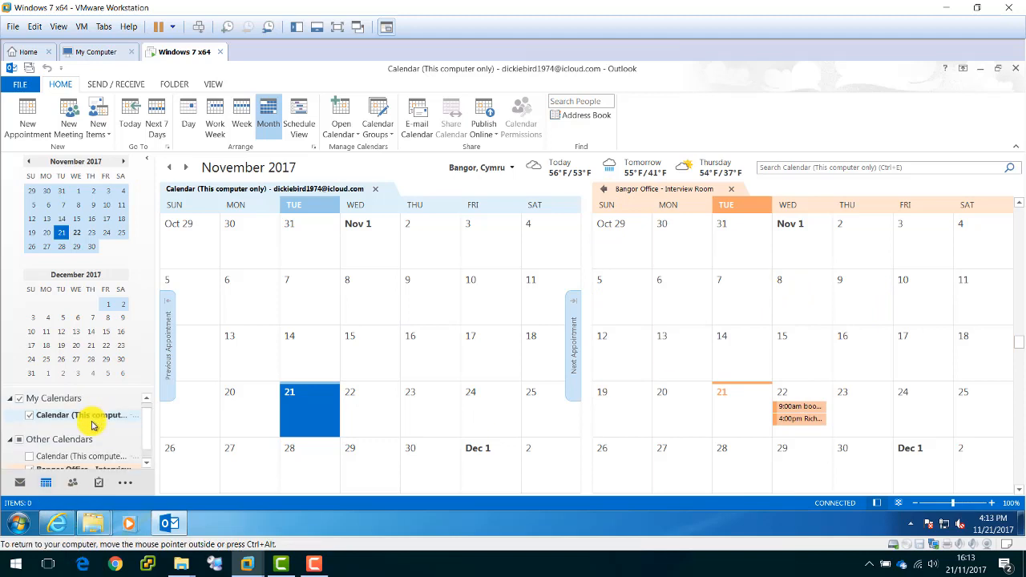
Show the Interview Room calendar in Week view and select Thursday 23 November at 10:00.
scroll(80, 444, down, 1)
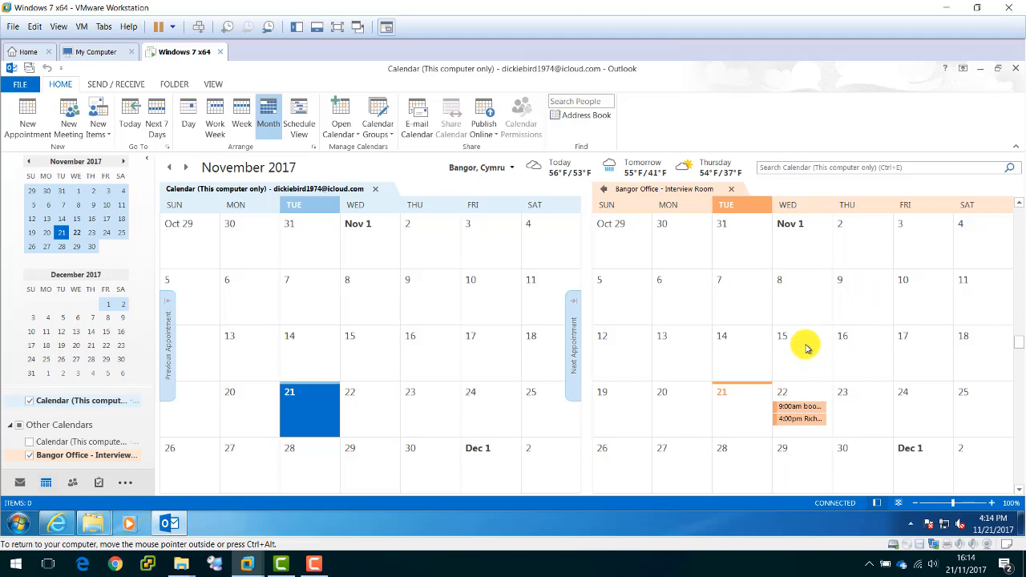
click(857, 402)
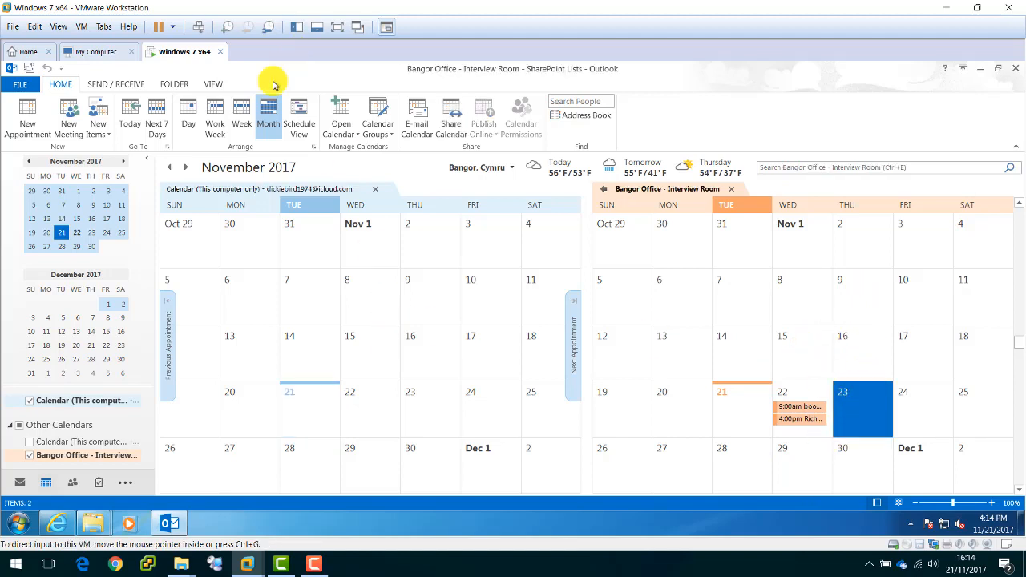
click(243, 115)
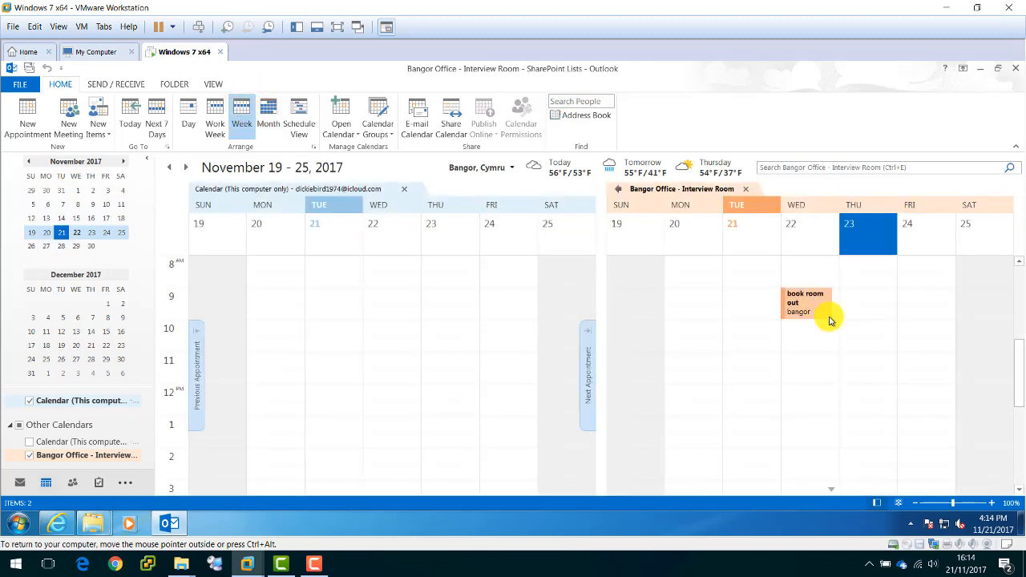
click(877, 311)
click(875, 330)
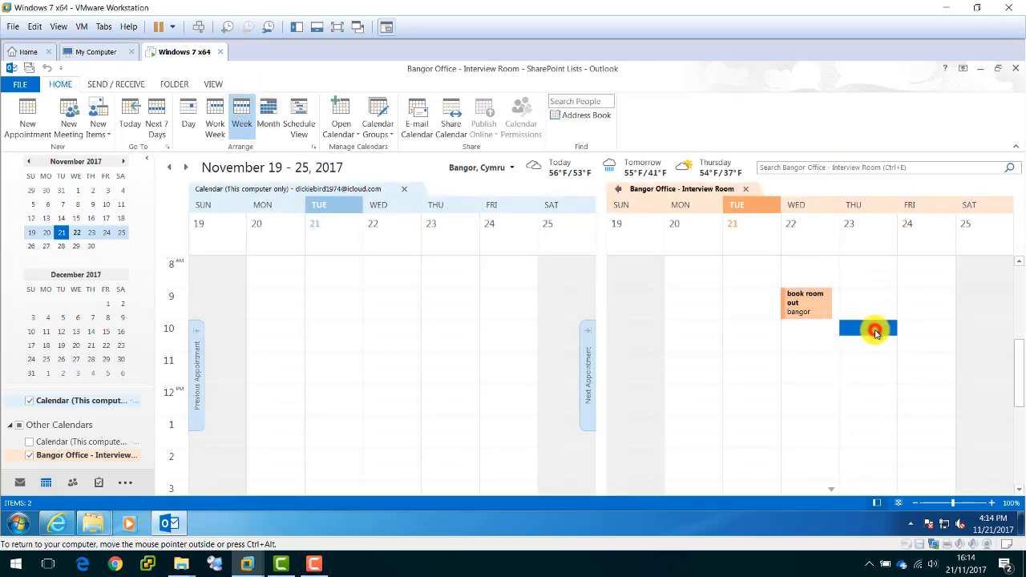
Save a Thursday 10:00–10:30 AM appointment with the interviewee's name as subject and location 'test'.
double_click(875, 330)
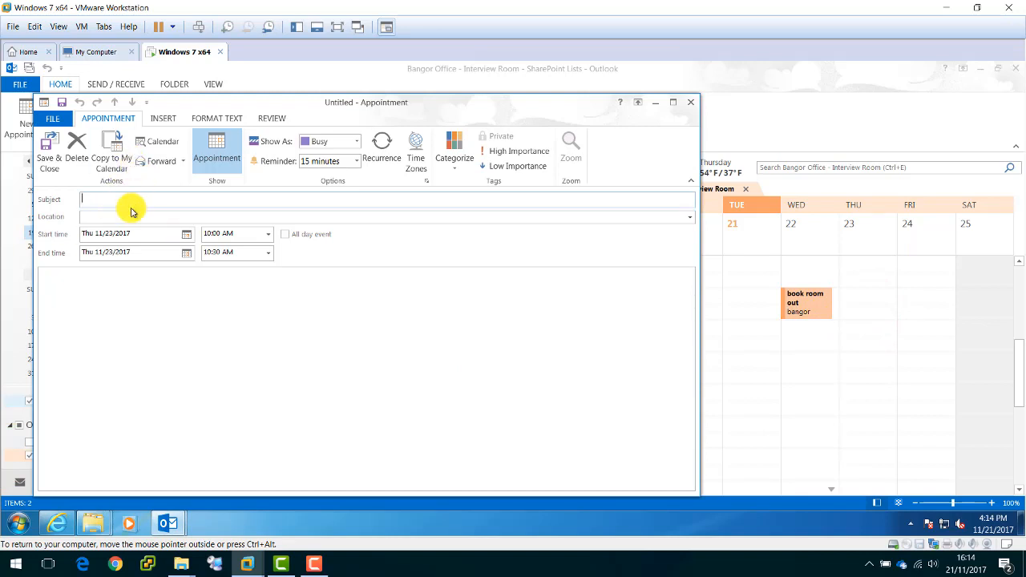
text(test)
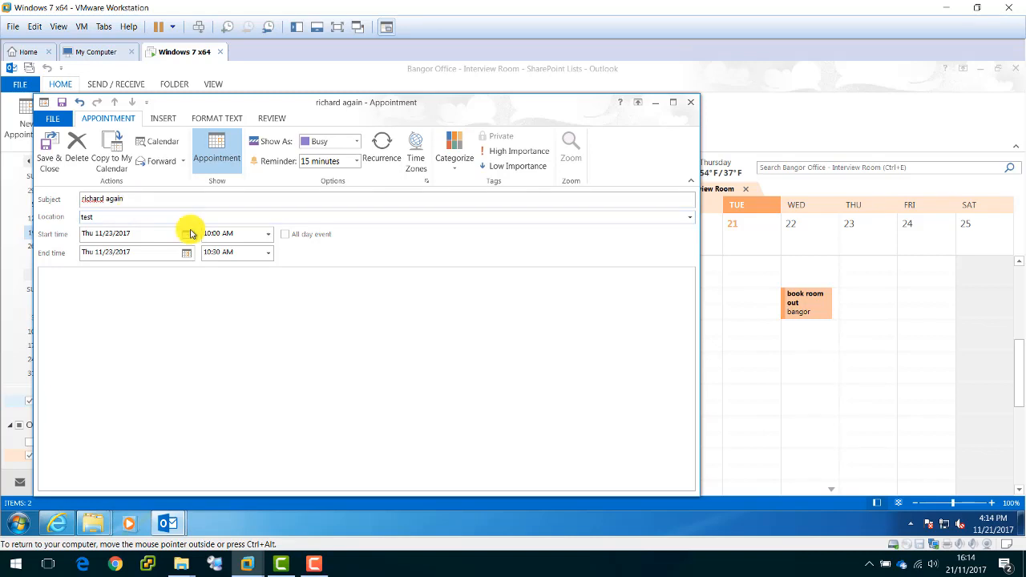
click(49, 153)
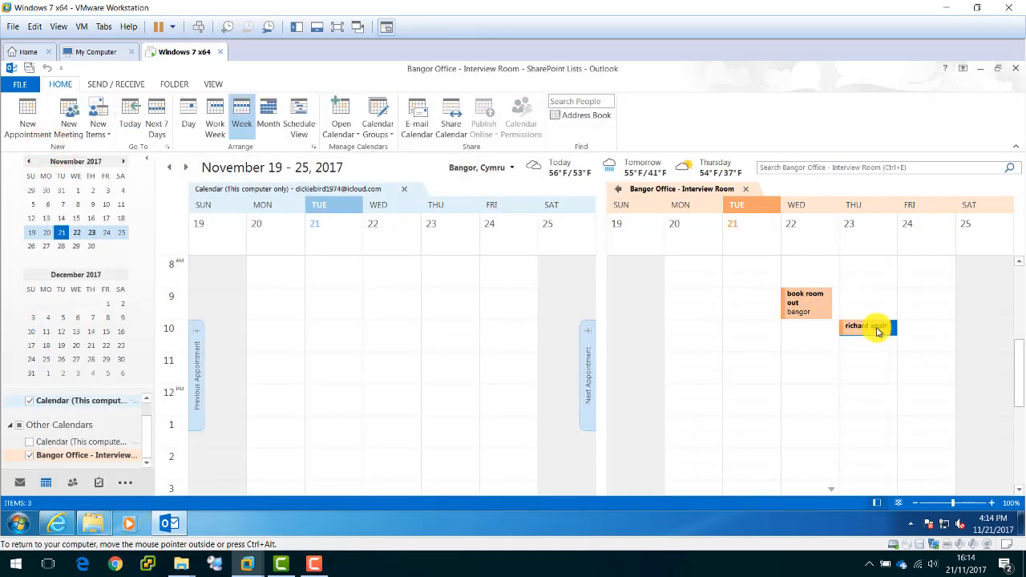
mouse_move(878, 331)
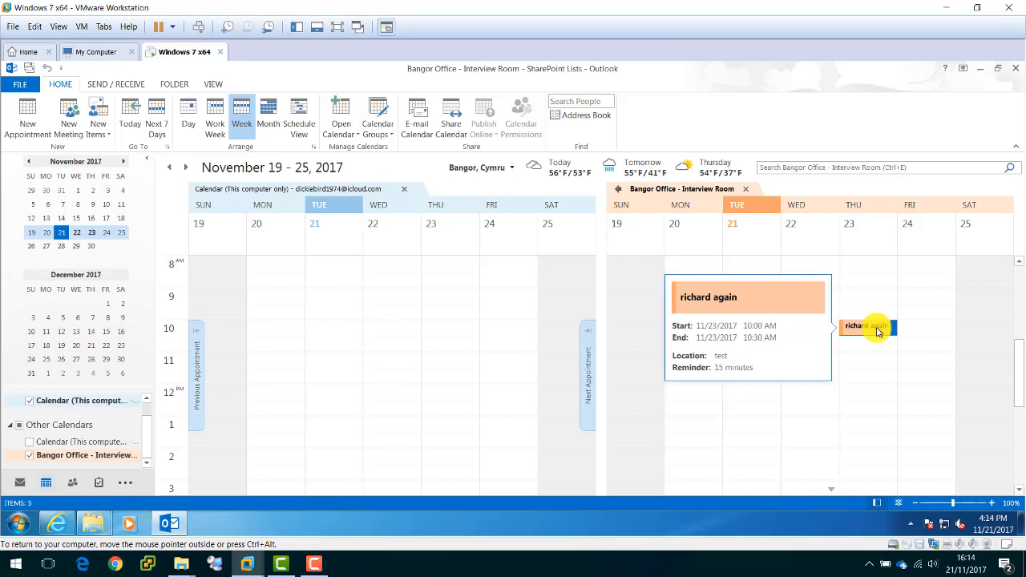